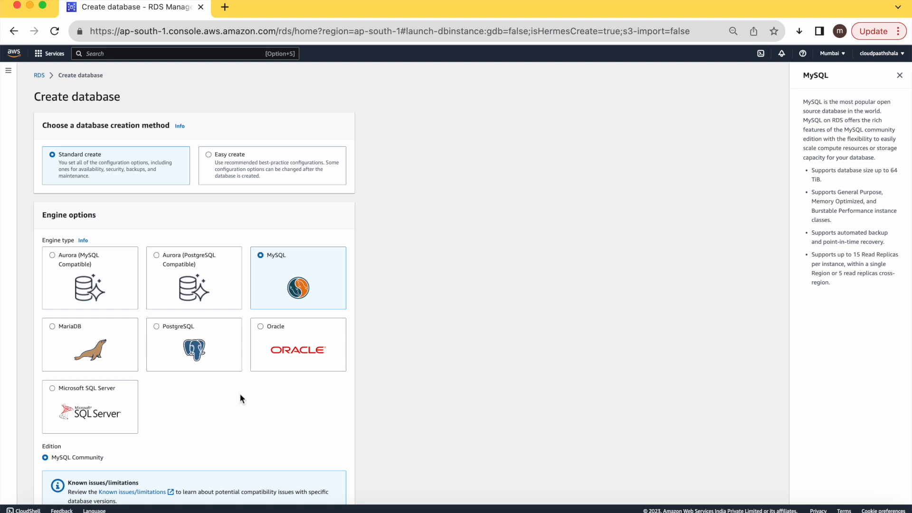
Scroll down past the MySQL engine choice to Engine Version and Templates
scroll(252, 396, "down", 10)
scroll(251, 397, "down", 8)
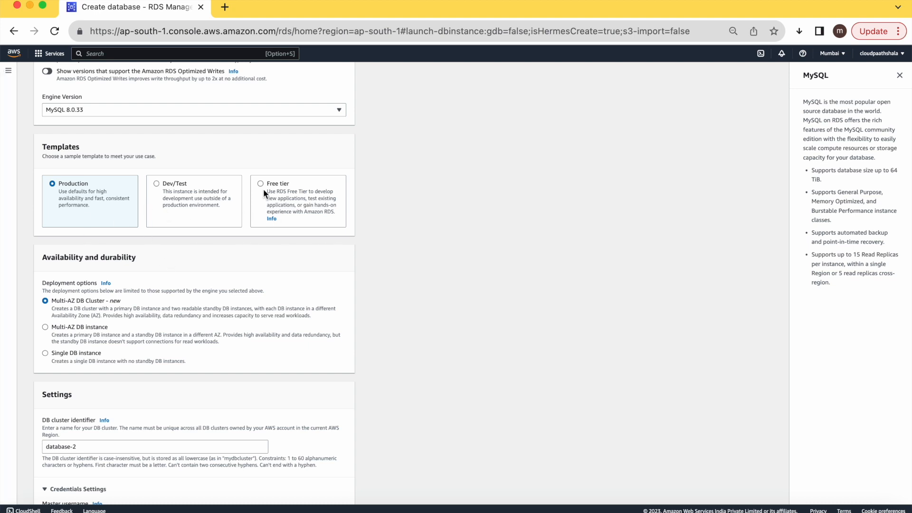
Choose the Free tier template and change the DB instance identifier to databaseCP
left_click(278, 190)
scroll(256, 306, "down", 5)
scroll(262, 310, "down", 4)
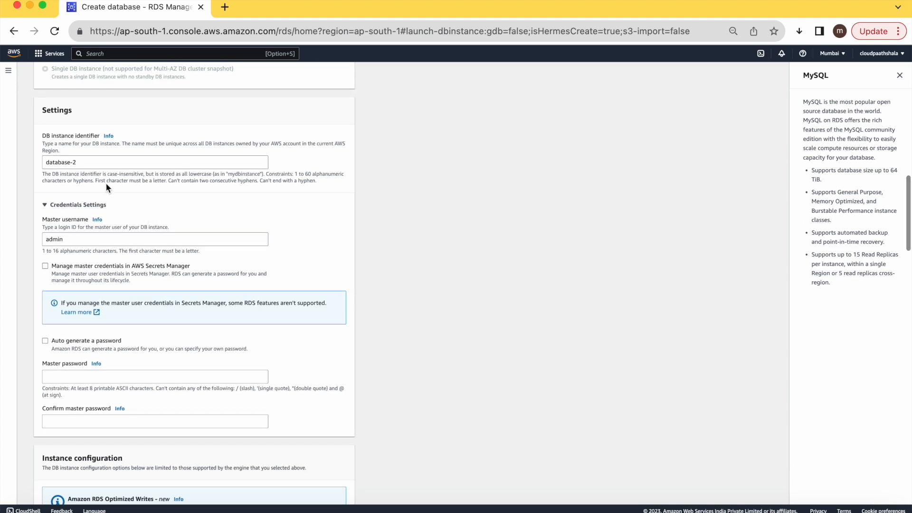
left_click(93, 162)
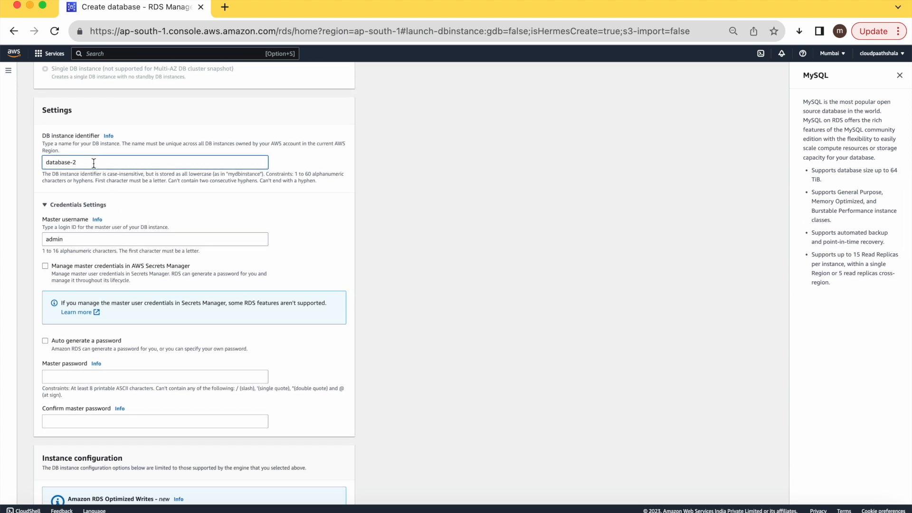
key("BackSpace")
key("BackSpace")
type("CP")
Enter the master password and confirm it in the second password field
scroll(173, 253, "down", 4)
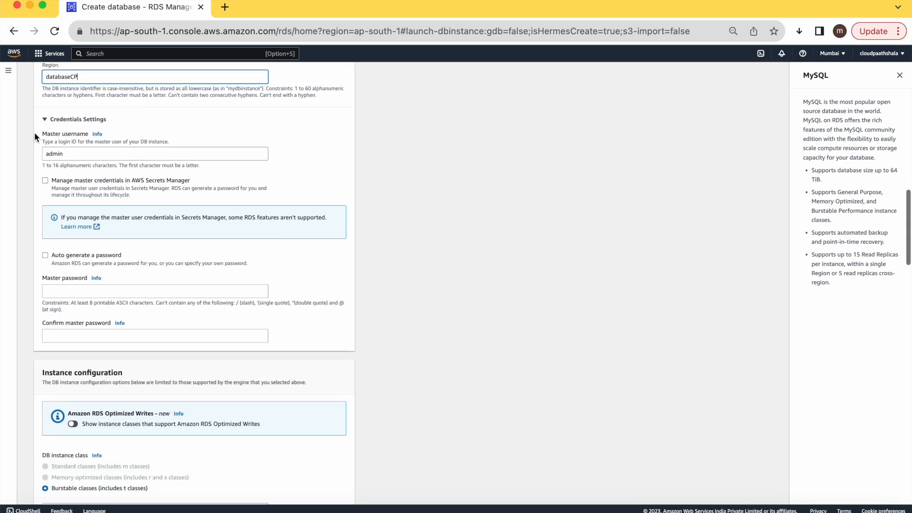
left_click(104, 290)
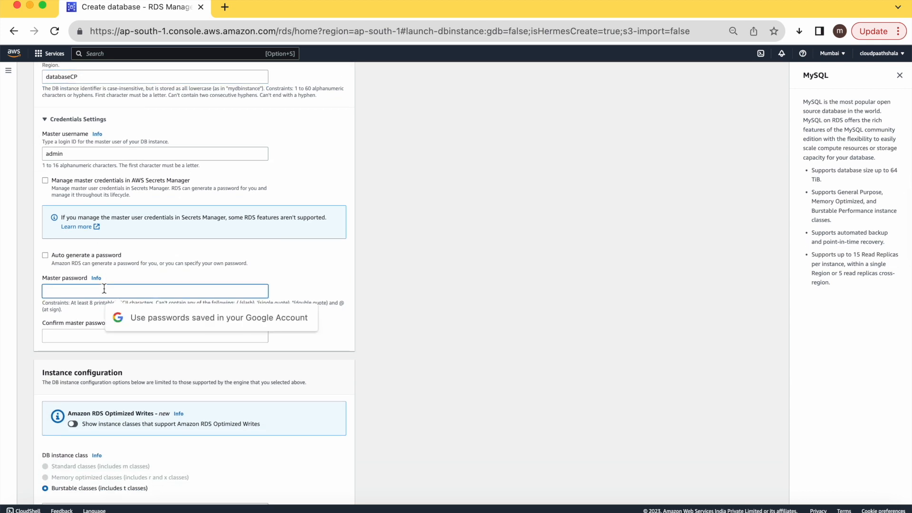
type("•••••••••")
key("Tab")
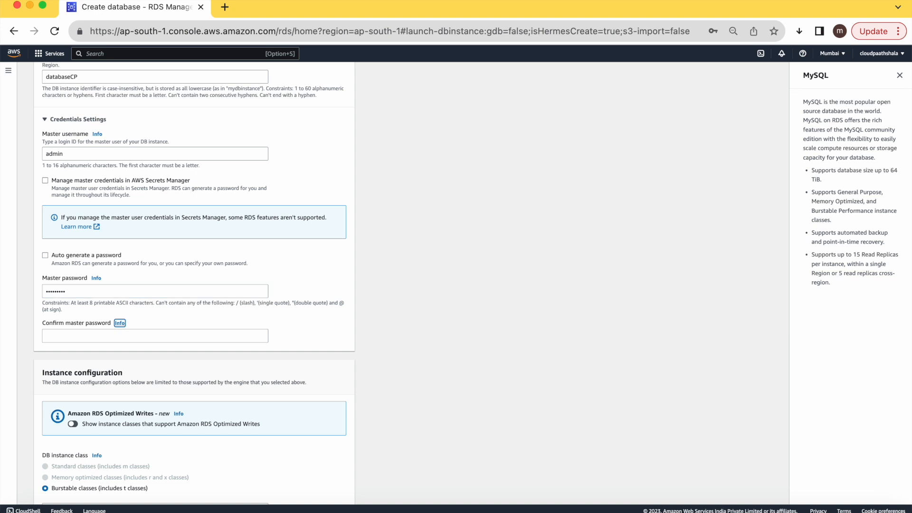
scroll(163, 282, "down", 2)
left_click(162, 282)
type("•••••••••")
scroll(190, 285, "down", 10)
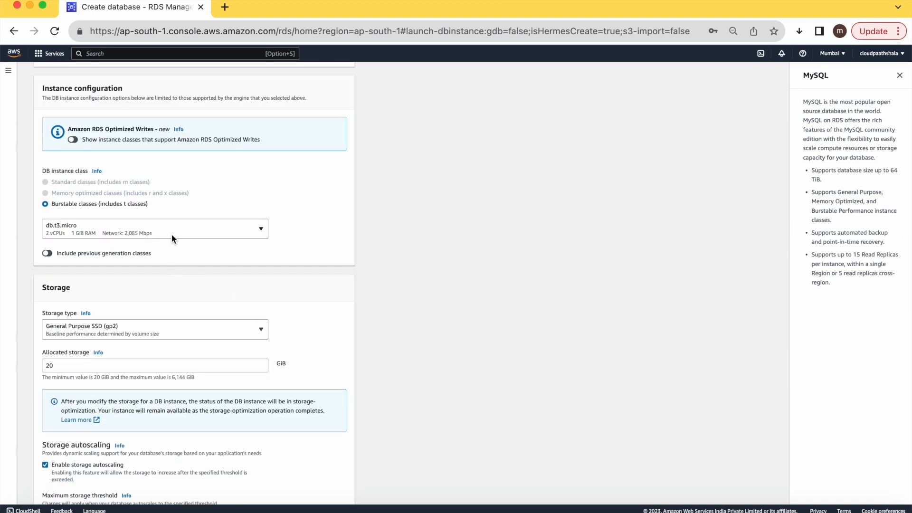
left_click(196, 235)
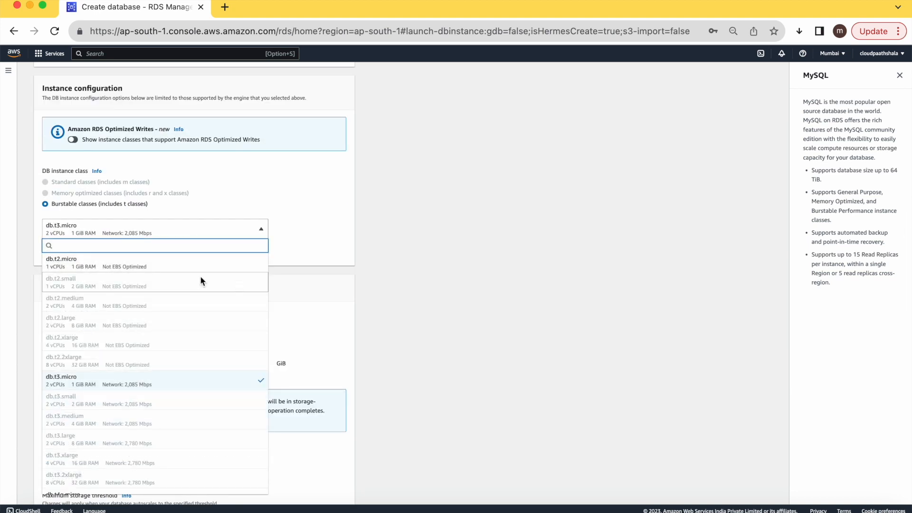
left_click(509, 313)
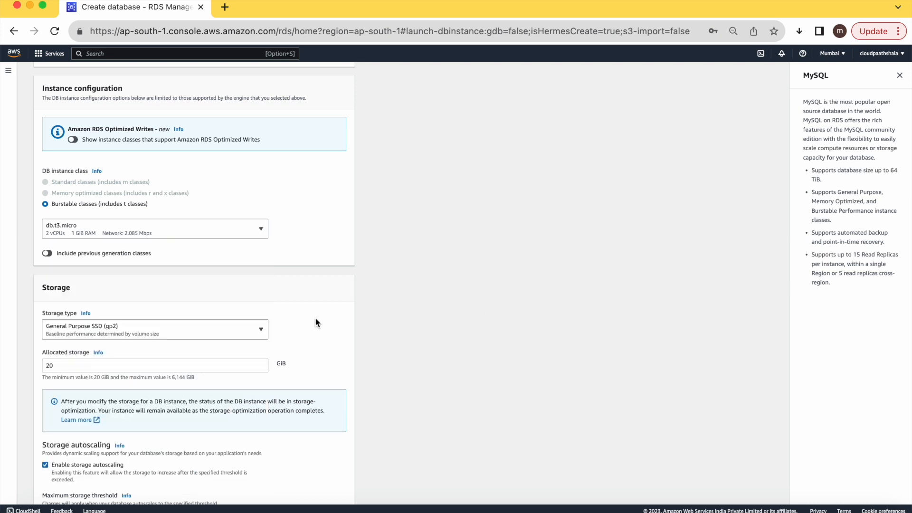
scroll(305, 322, "down", 3)
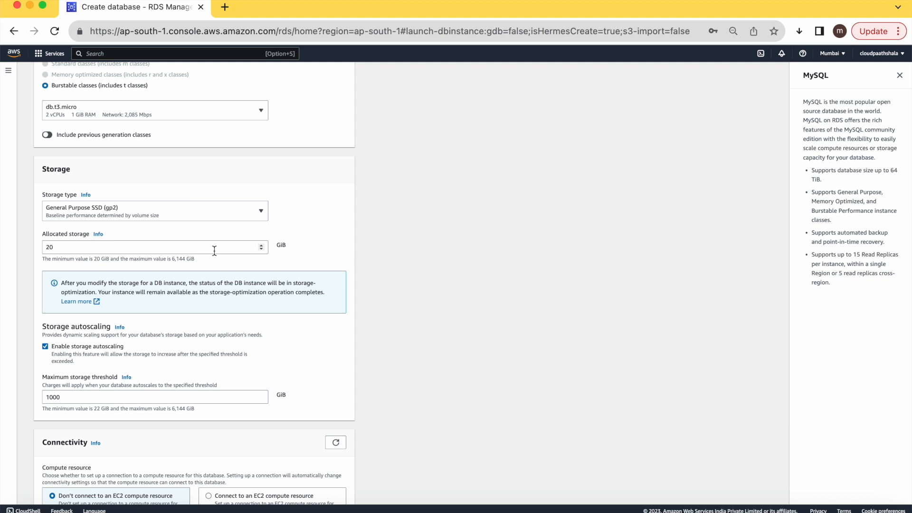
scroll(214, 251, "down", 1)
scroll(212, 254, "down", 2)
scroll(214, 254, "down", 1)
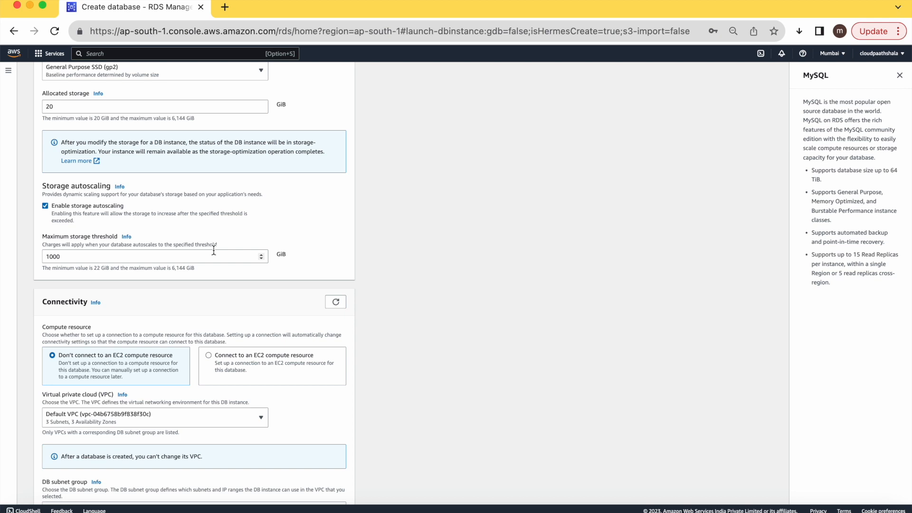
scroll(214, 250, "down", 4)
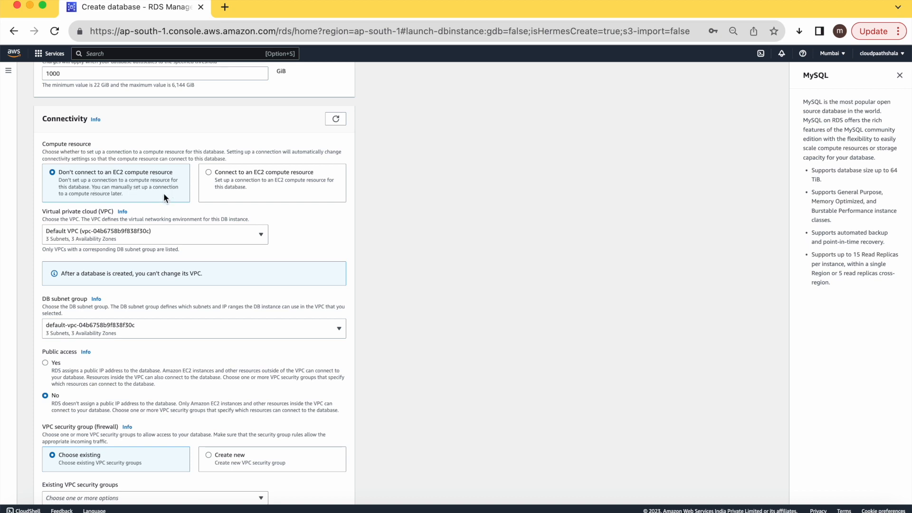
Set Public access to Yes for the new database
scroll(171, 199, "down", 5)
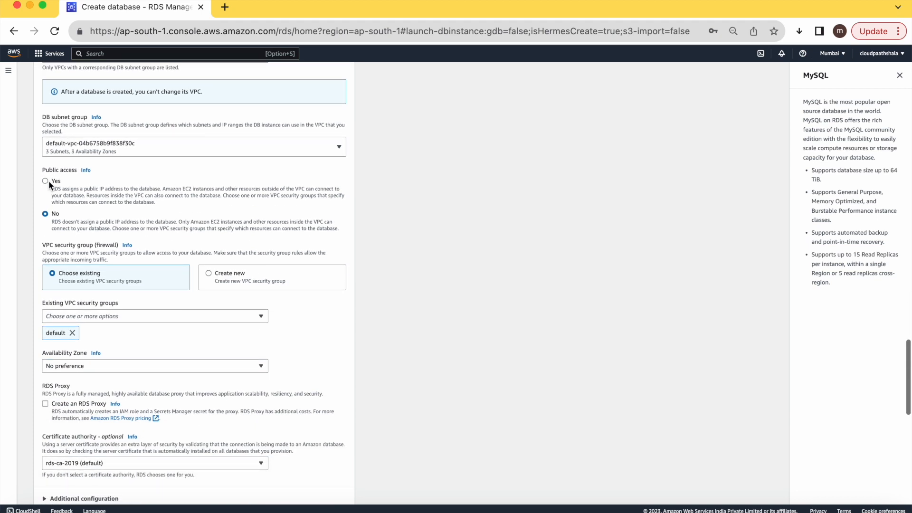
left_click(55, 183)
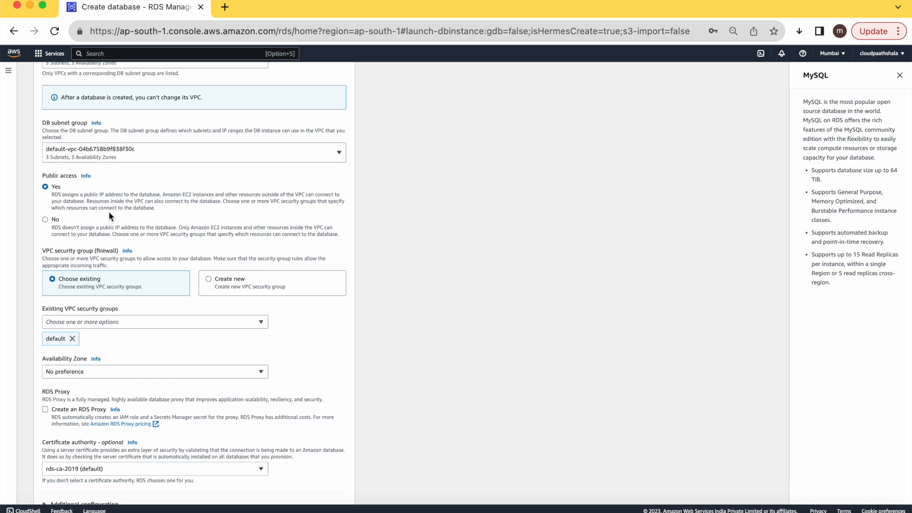
scroll(109, 216, "down", 3)
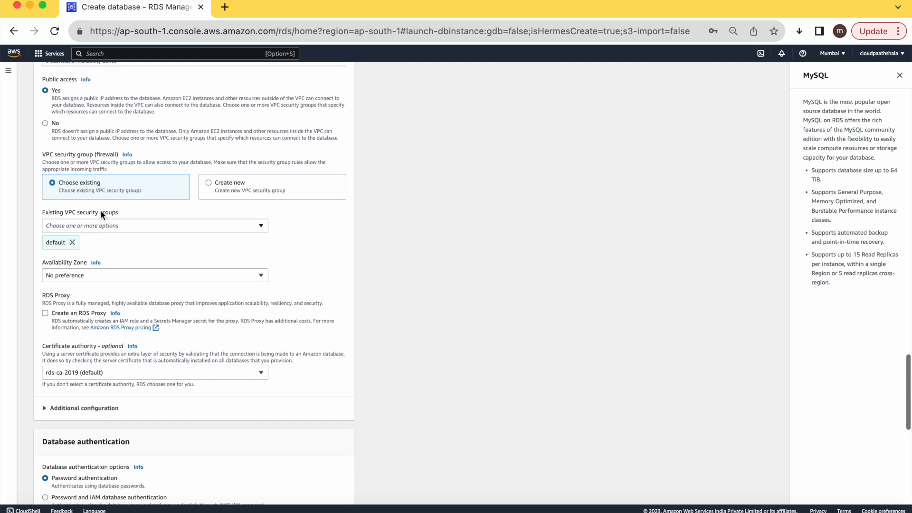
scroll(152, 250, "down", 2)
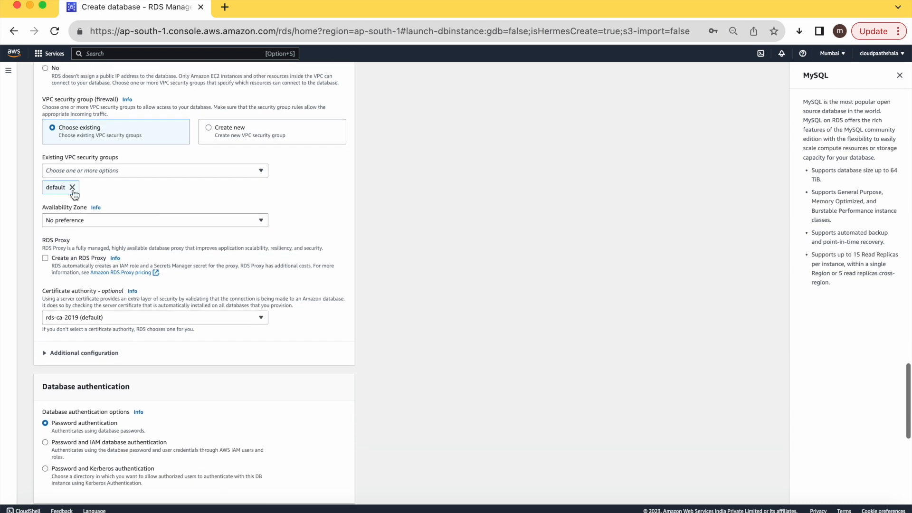
scroll(219, 214, "down", 3)
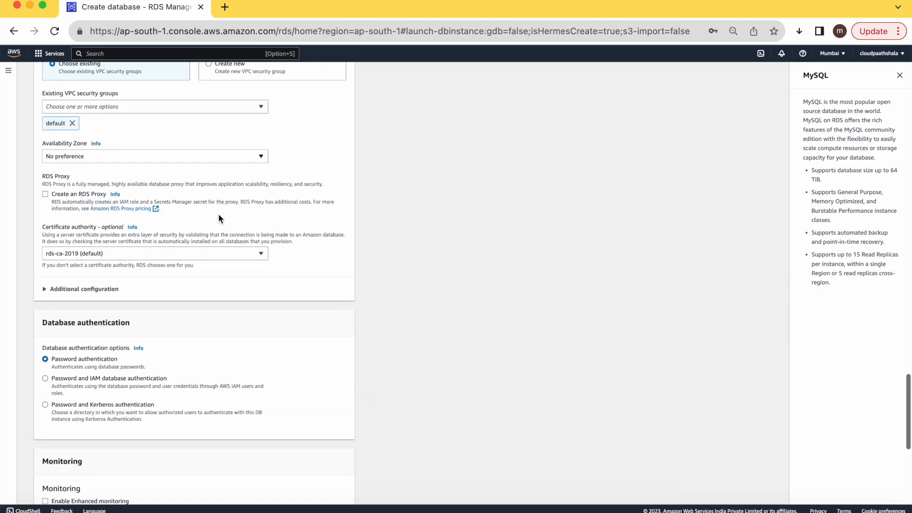
Keep No preference for the Availability Zone and scroll to the Create database button
left_click(140, 118)
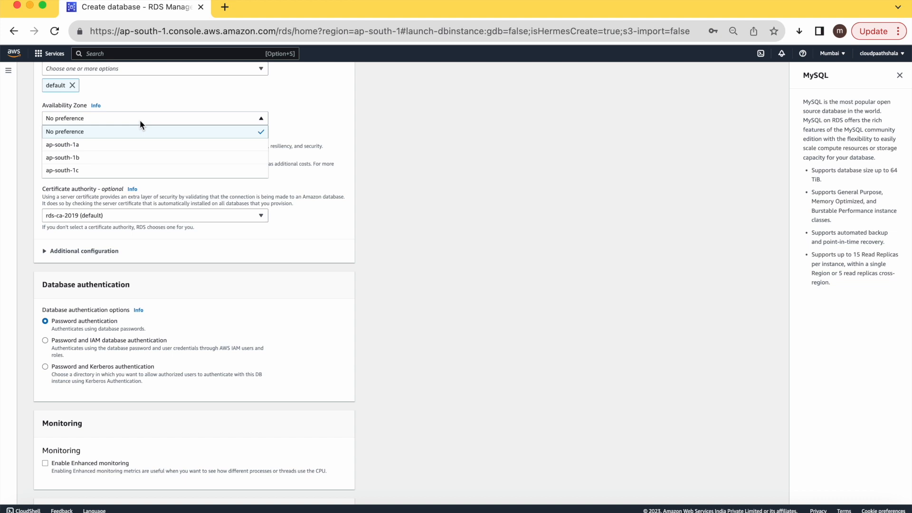
left_click(309, 103)
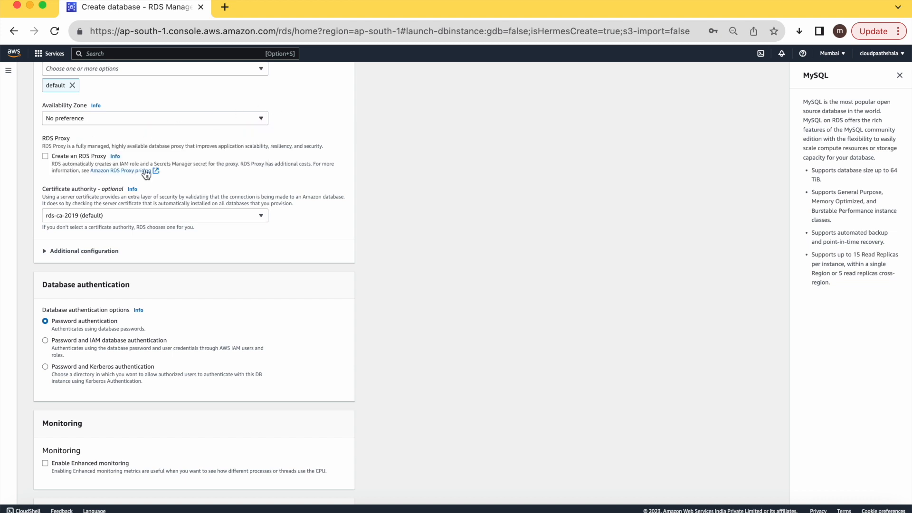
scroll(261, 181, "down", 5)
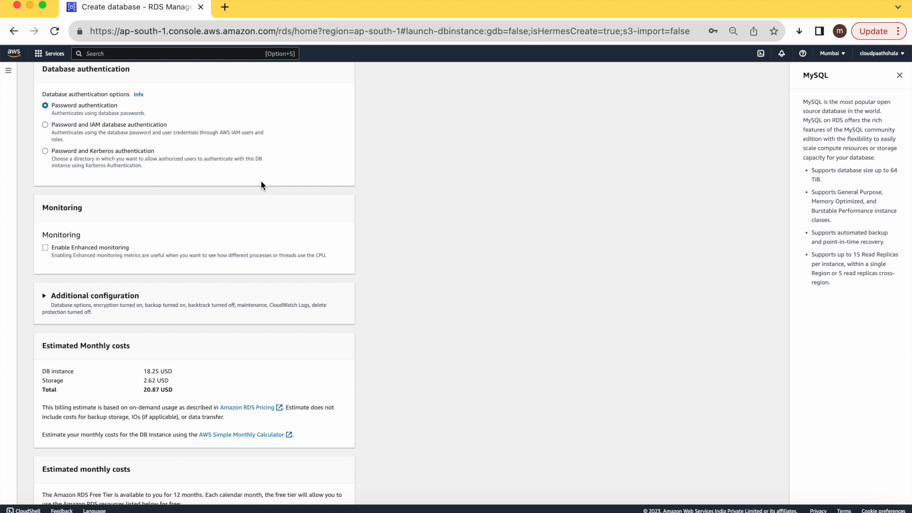
scroll(261, 188, "down", 4)
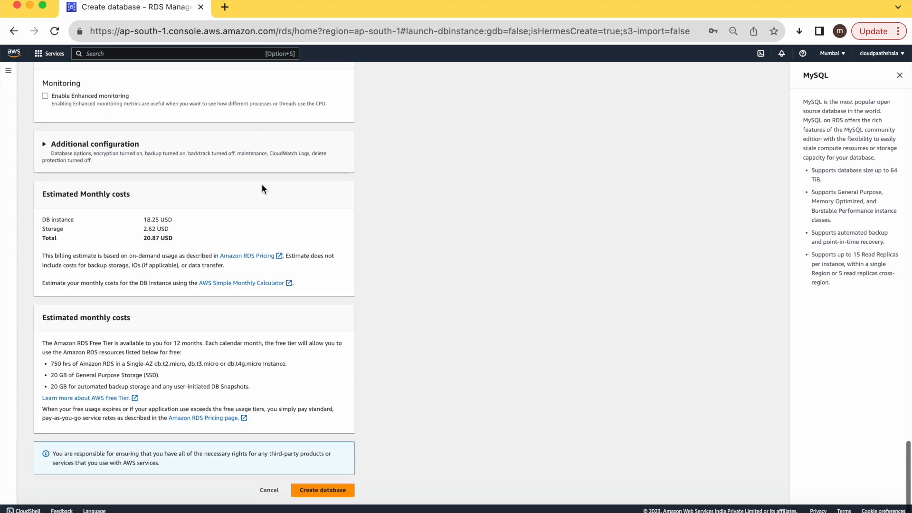
Create the databasecp instance, dismiss the Suggested add-ons modal, and open a new browser tab
left_click(321, 490)
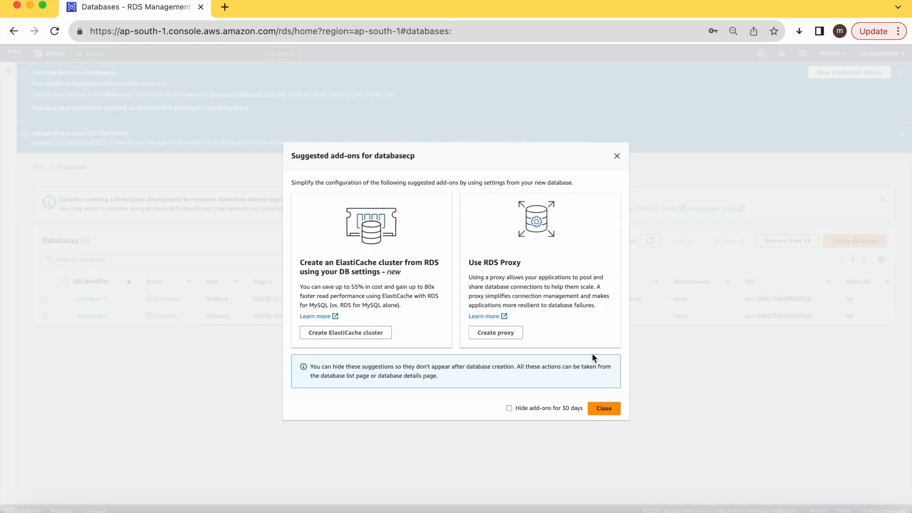
left_click(603, 409)
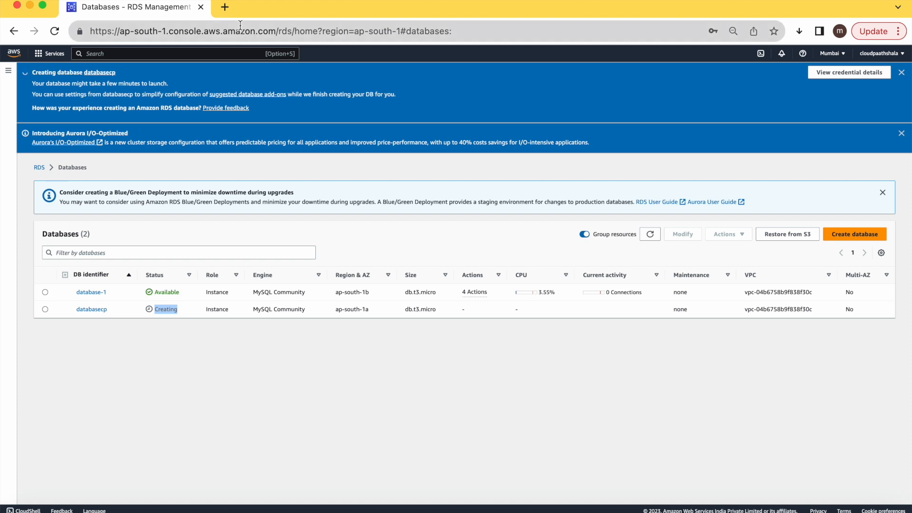
left_click(224, 7)
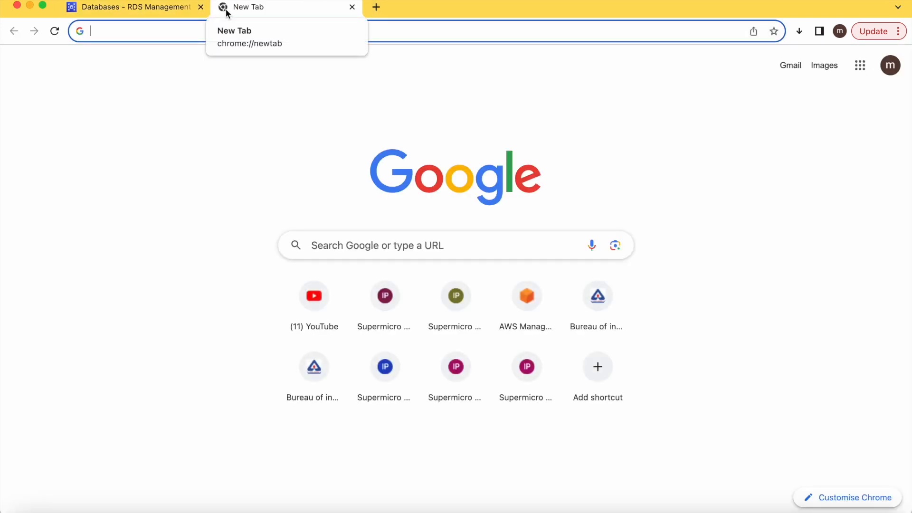
Search for 'mysql workbench' and open the Download MySQL Workbench page
type("mysq")
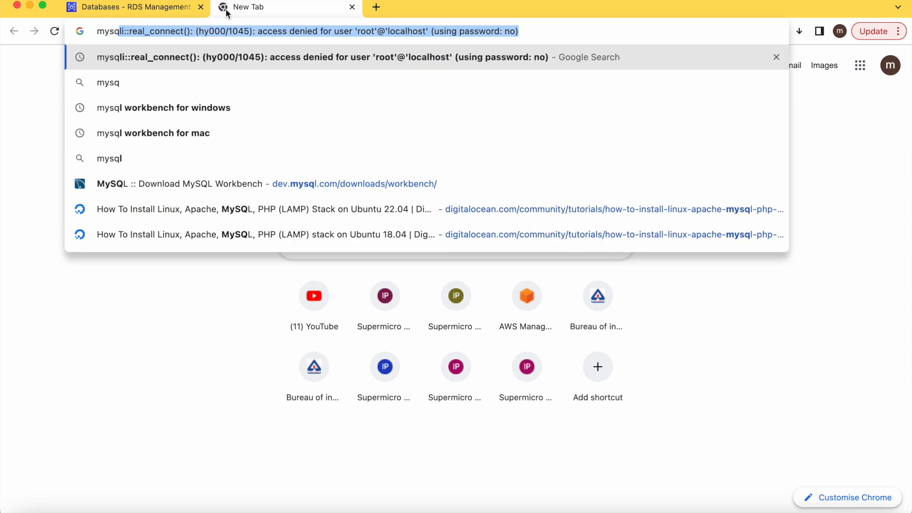
type("l workbench")
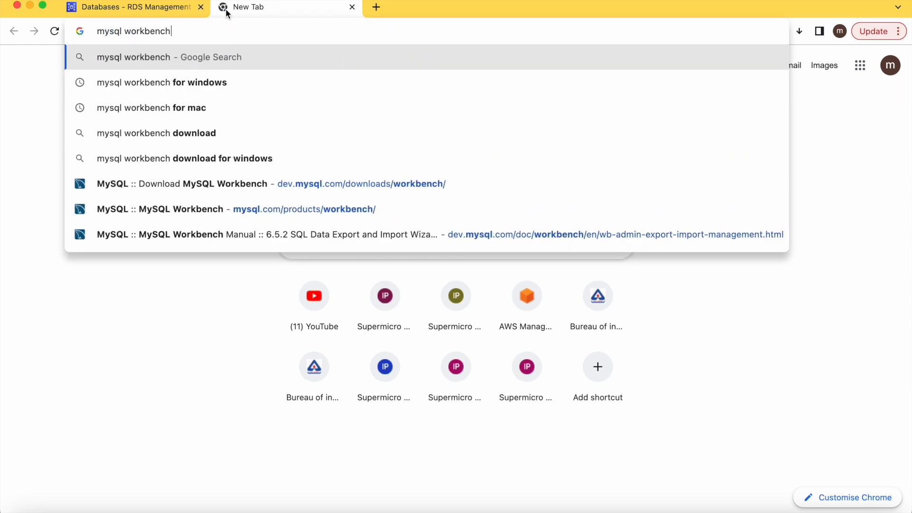
left_click(152, 107)
left_click(171, 325)
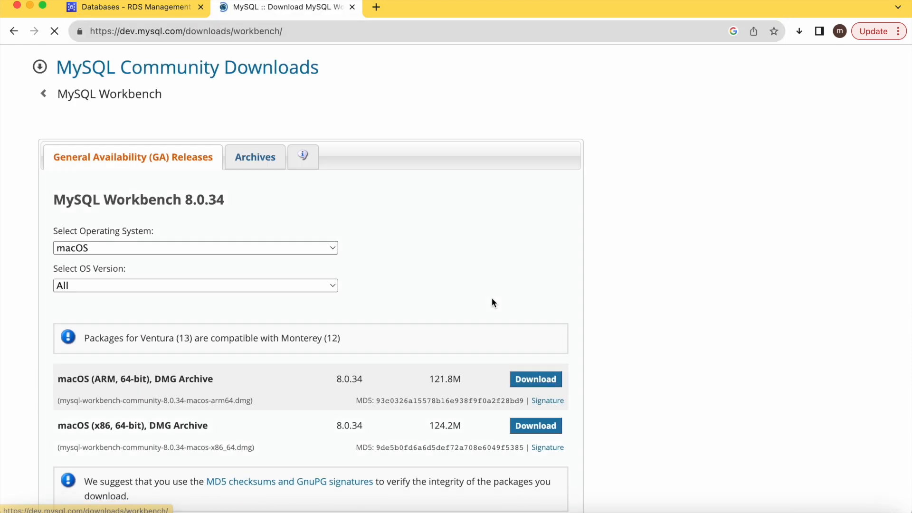
scroll(492, 302, "down", 3)
Download the macOS x86, 64-bit Workbench 8.0.34 DMG without logging in and open it
left_click(308, 183)
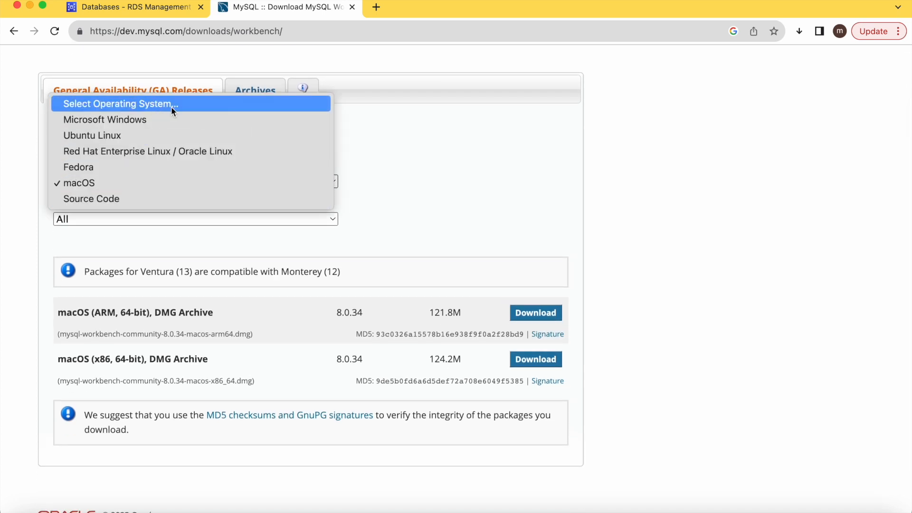
left_click(487, 195)
scroll(478, 207, "down", 3)
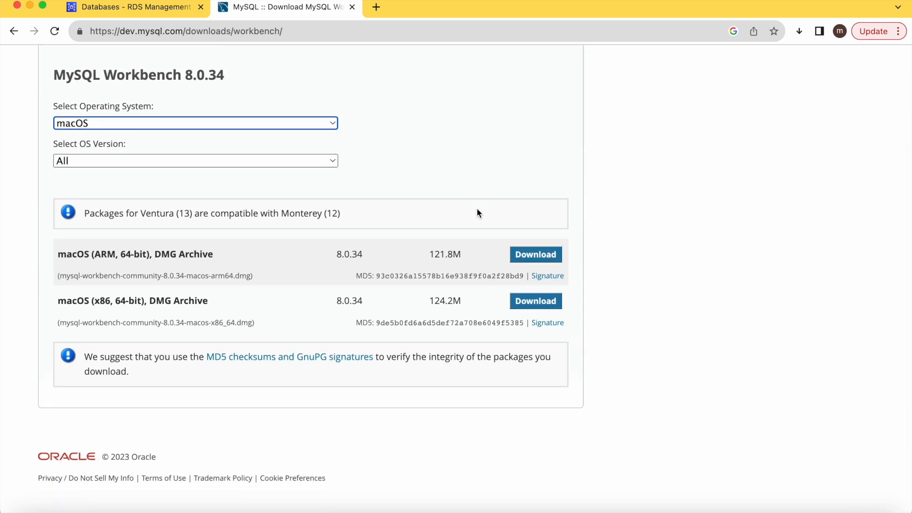
left_click(534, 304)
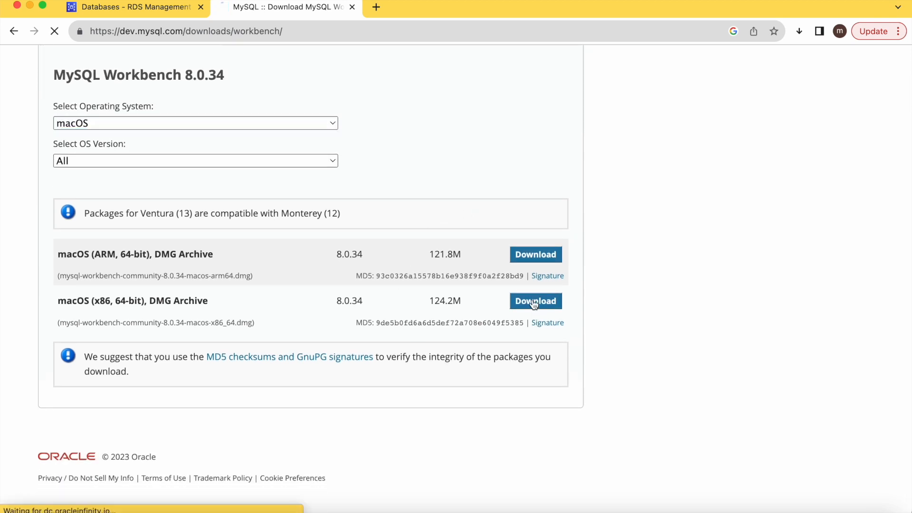
left_click(108, 372)
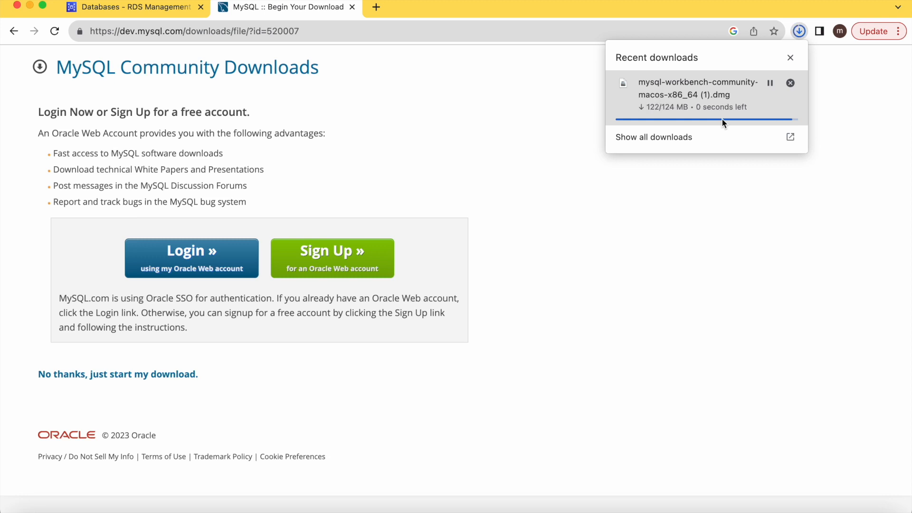
left_click(702, 104)
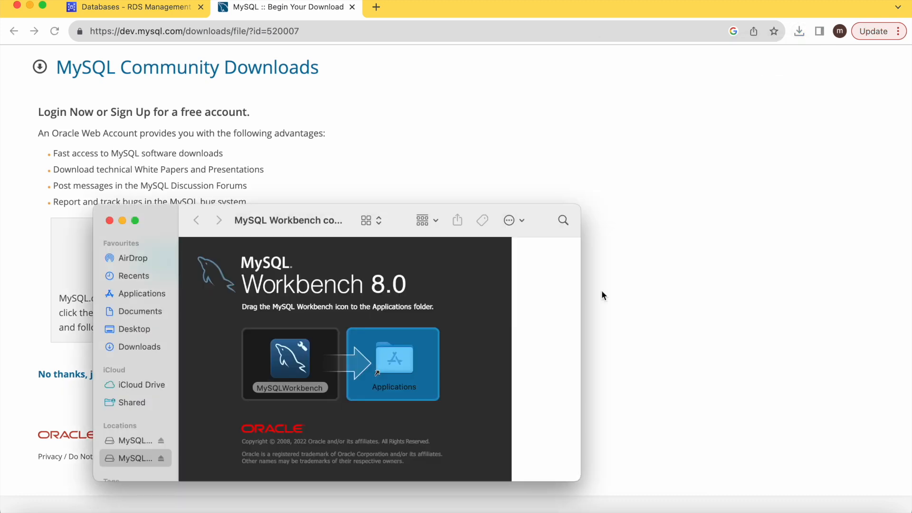
Close the DMG window and launch MySQL Workbench from Spotlight search
key("super+w")
key("super+space")
type("mysq")
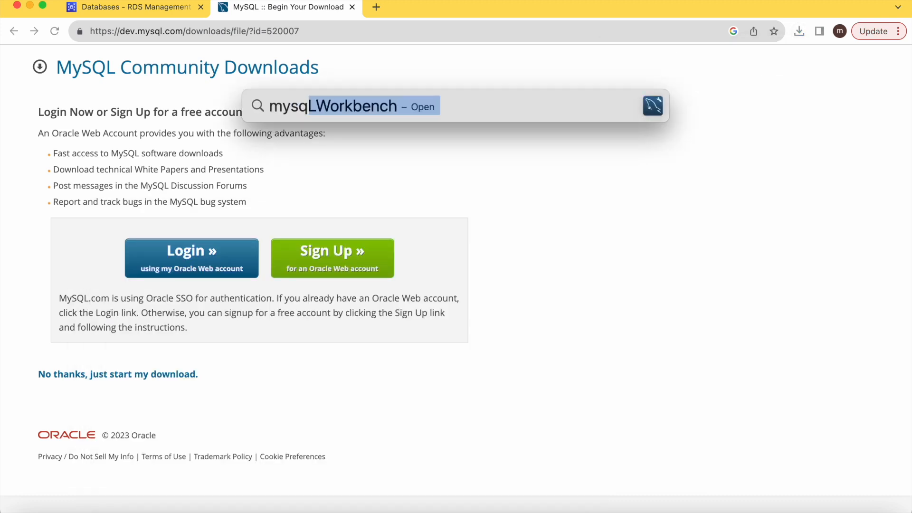
key("Return")
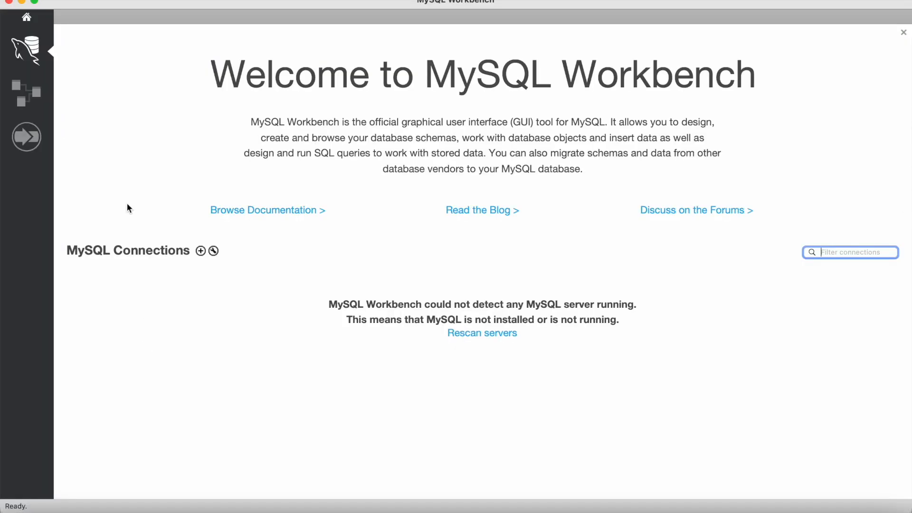
Return to the RDS databases list, refresh it, and select the databasecp instance
left_click(22, 2)
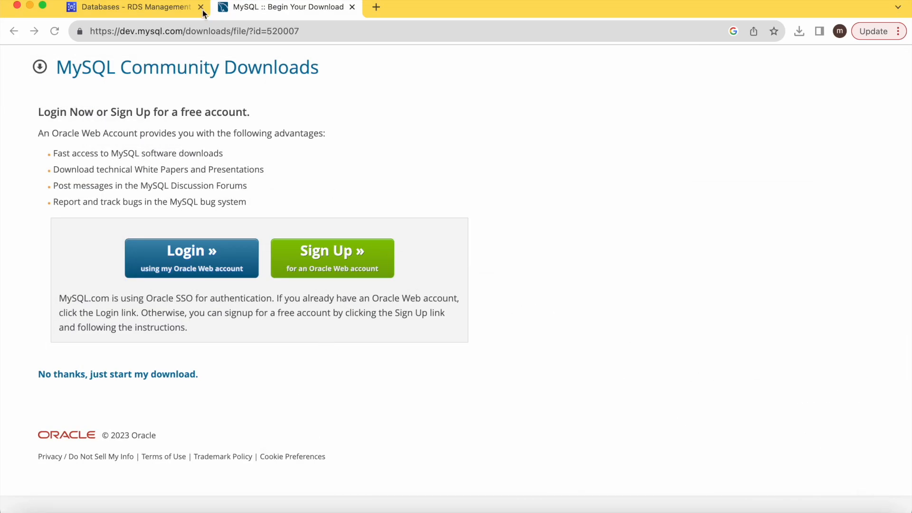
left_click(152, 5)
left_click(650, 236)
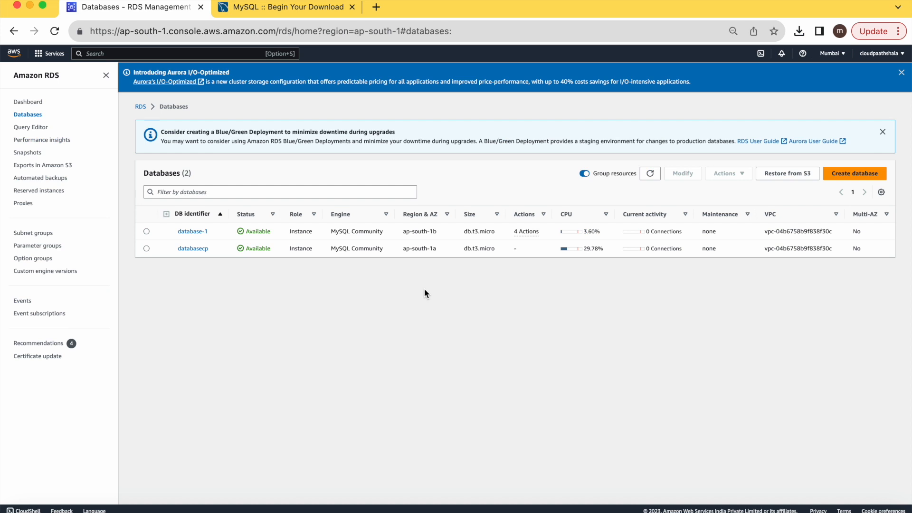
left_click(190, 254)
left_click(727, 174)
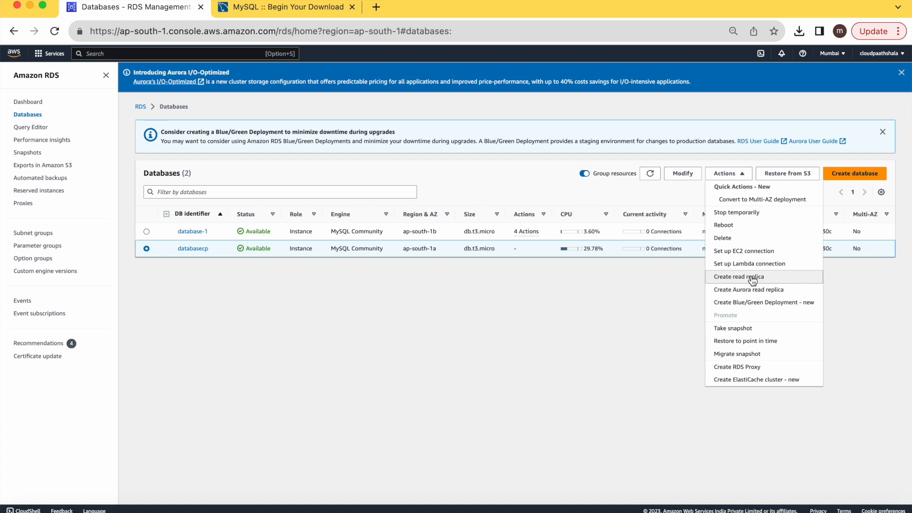
left_click(492, 314)
Open databasecp's details and copy its endpoint hostname
left_click(201, 249)
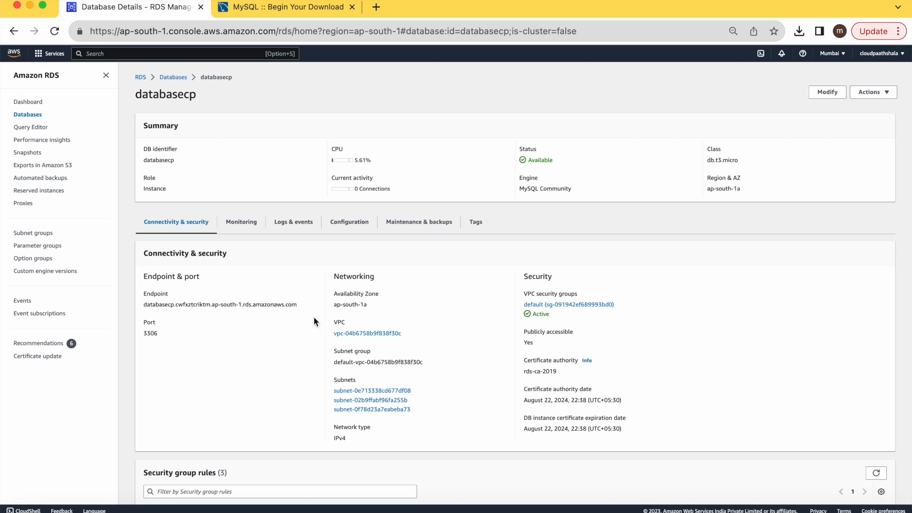
left_click_drag(300, 305, 143, 305)
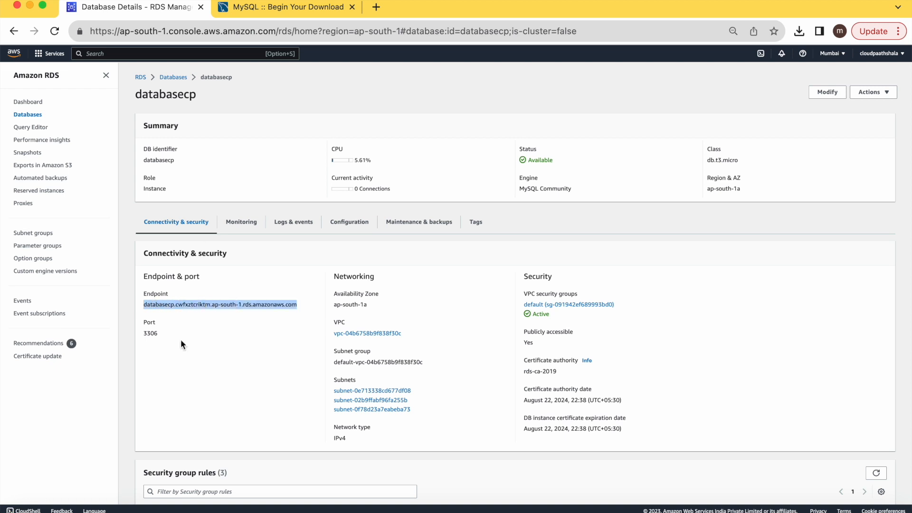
key("super+c")
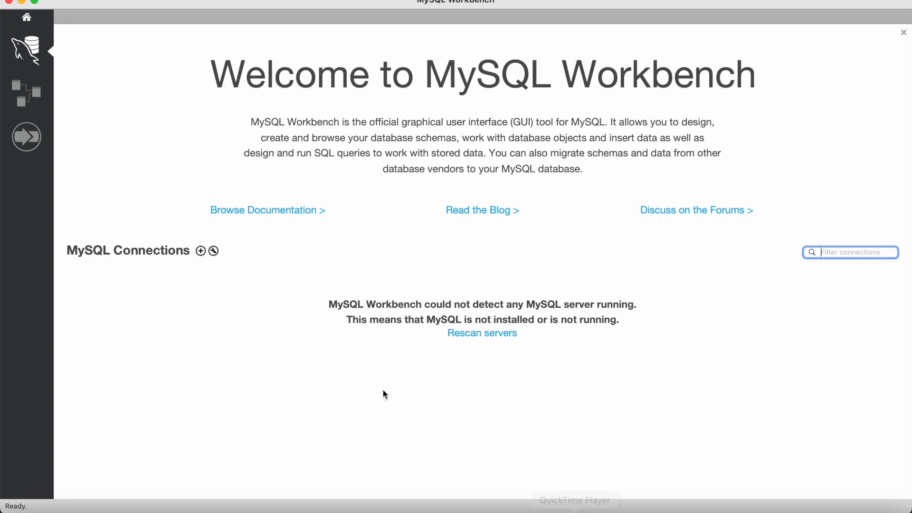
Create a connection named awsrdsdb with the pasted RDS endpoint as hostname and username admin
left_click(200, 252)
left_click(324, 83)
type("awsr")
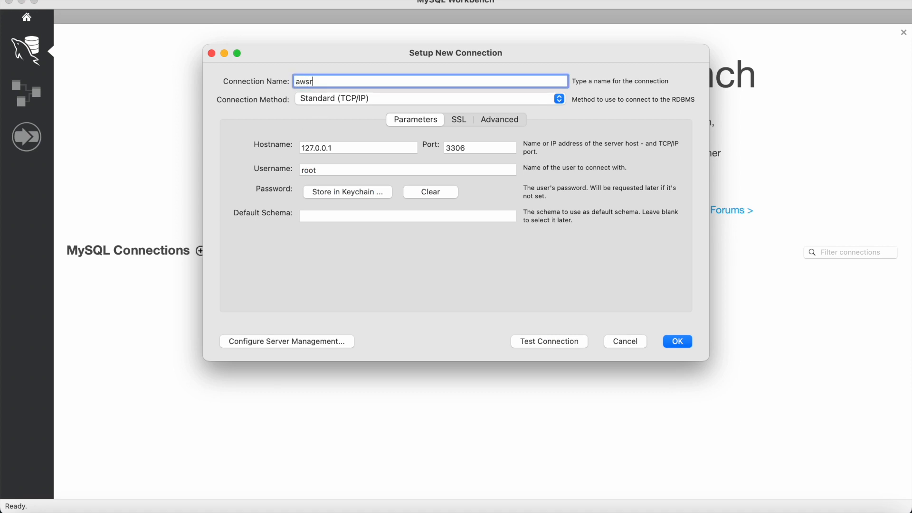
type("dsdb")
left_click(344, 148)
left_click_drag(344, 147, 287, 146)
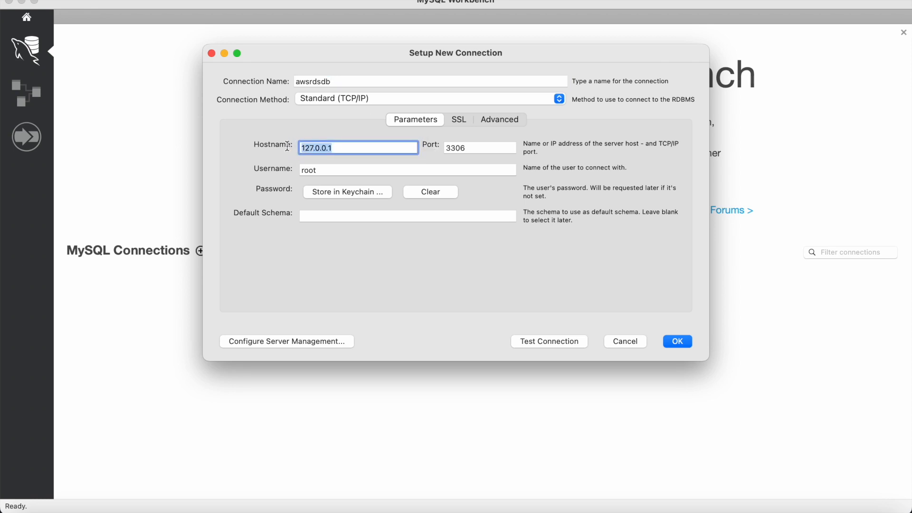
key("super+v")
double_click(351, 172)
type("admin")
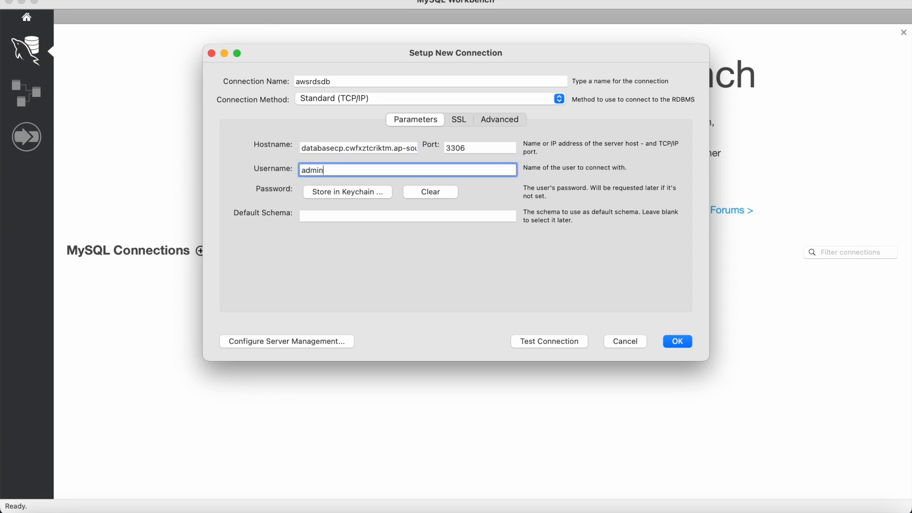
Store the password in Keychain, test the connection successfully, and save it
left_click(355, 192)
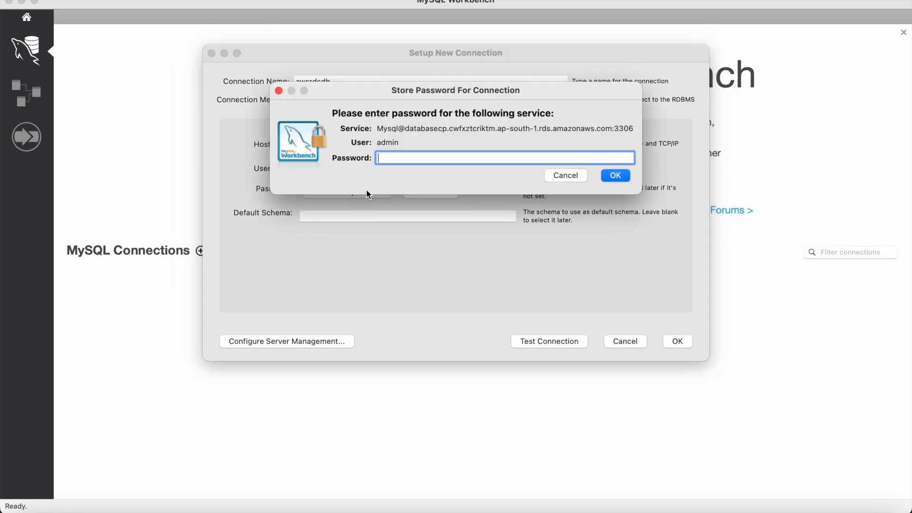
type("•••••••••")
left_click(614, 176)
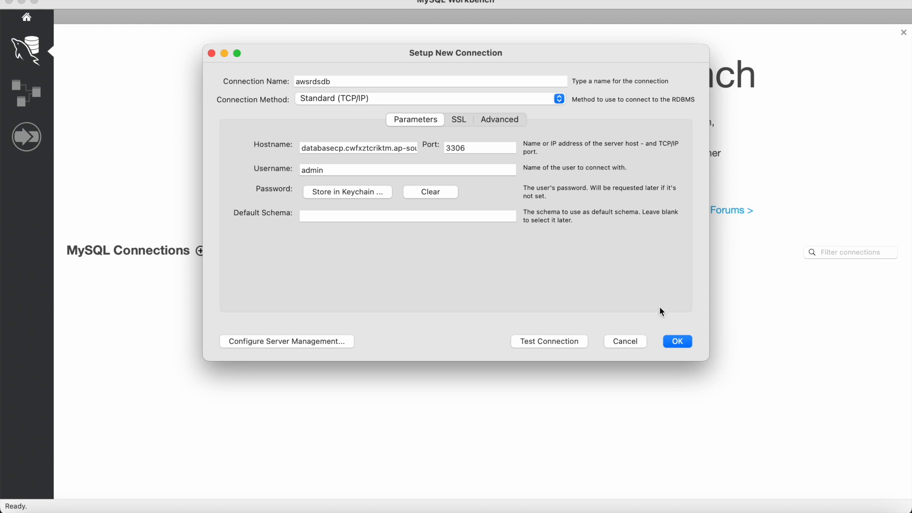
left_click(562, 343)
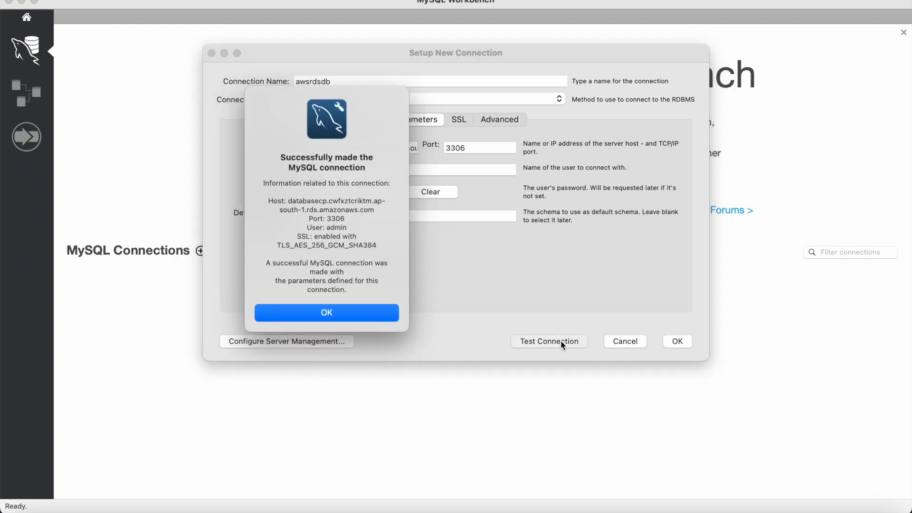
left_click_drag(281, 157, 414, 164)
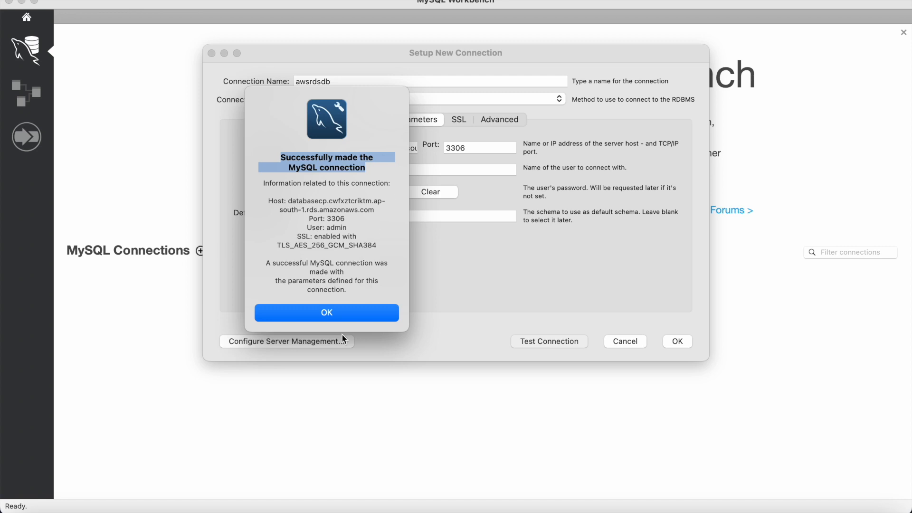
left_click(329, 314)
left_click(676, 341)
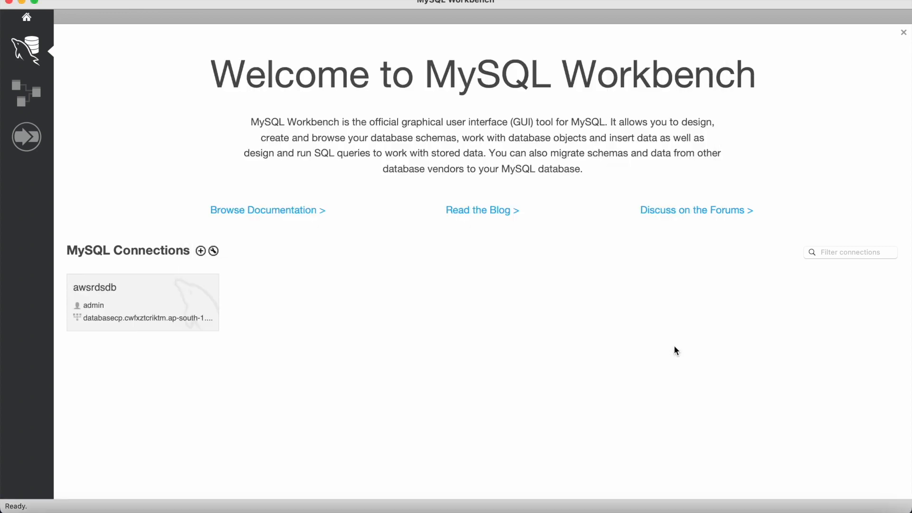
Open the awsrdsdb connection and switch to the Administration sidebar tab
left_click(129, 298)
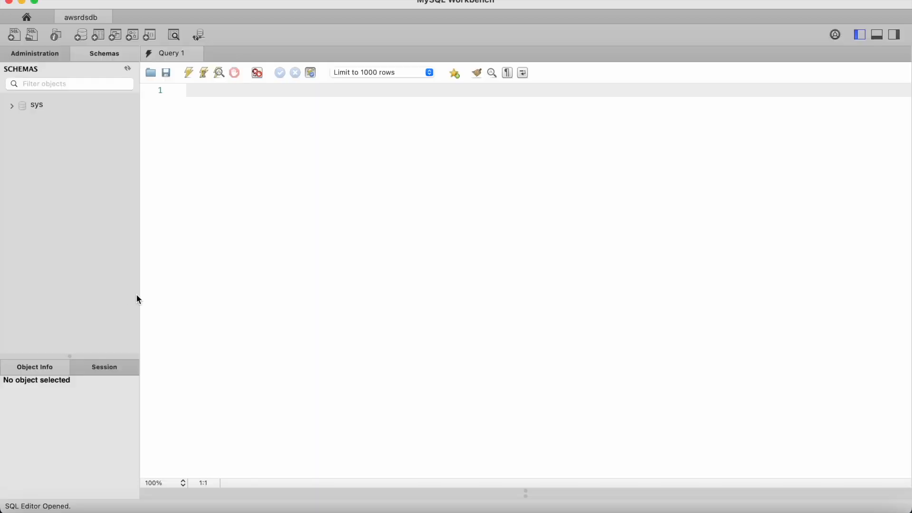
left_click(46, 57)
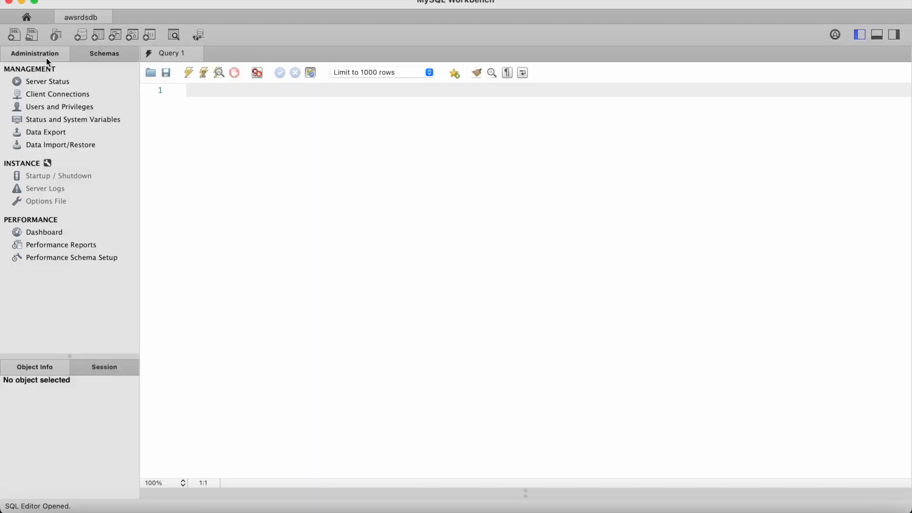
In Data Import/Restore, choose Import from Self-Contained File with Desktop/testcp.sql
left_click(58, 145)
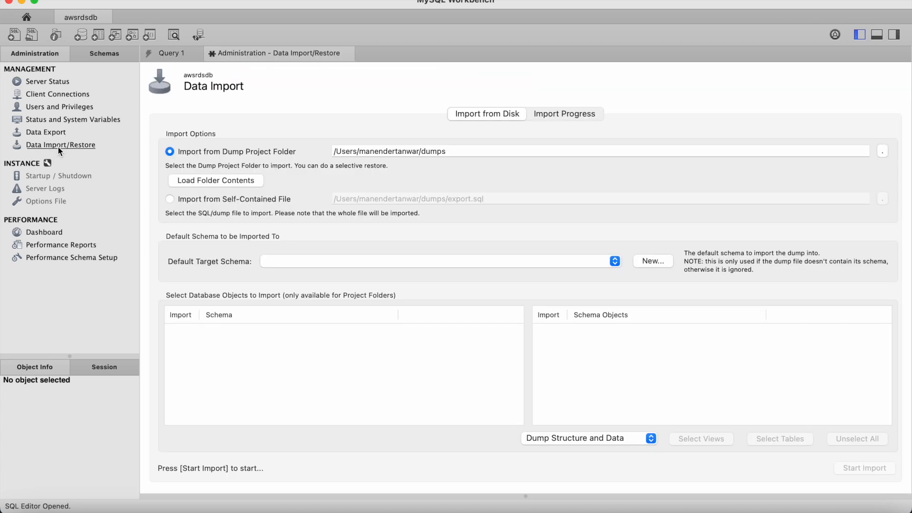
left_click(171, 202)
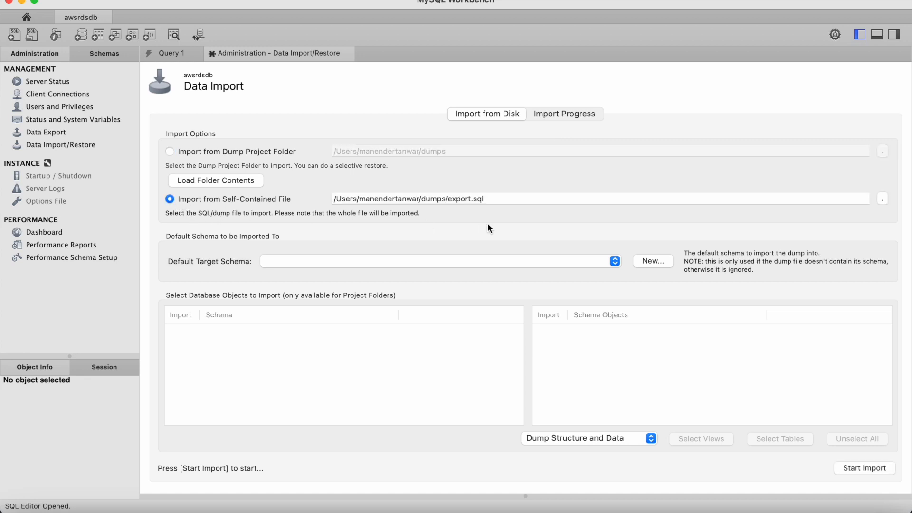
left_click(880, 201)
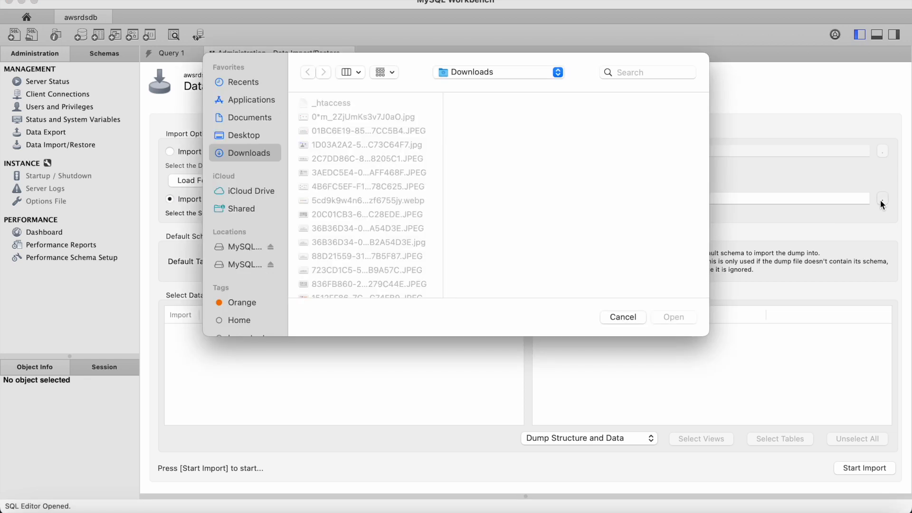
left_click(257, 136)
left_click(332, 173)
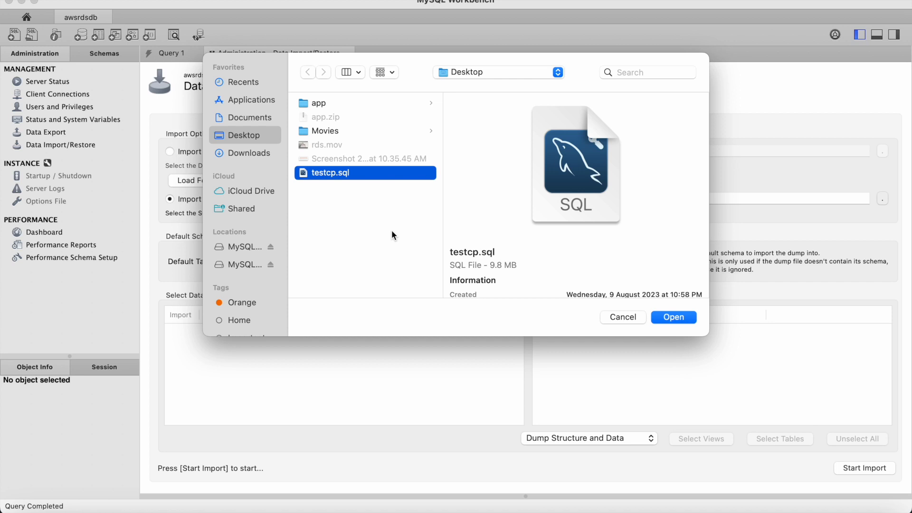
left_click(687, 321)
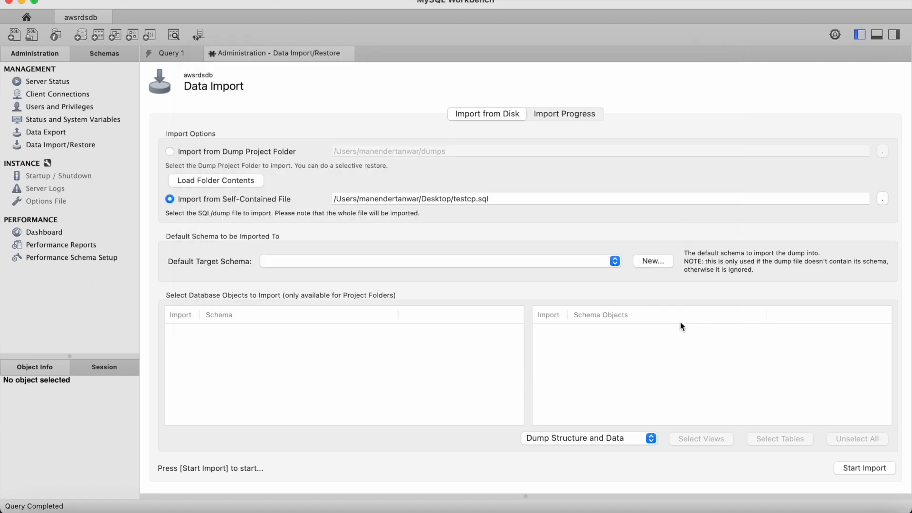
Create a new target schema named testcp and start the import
left_click(659, 263)
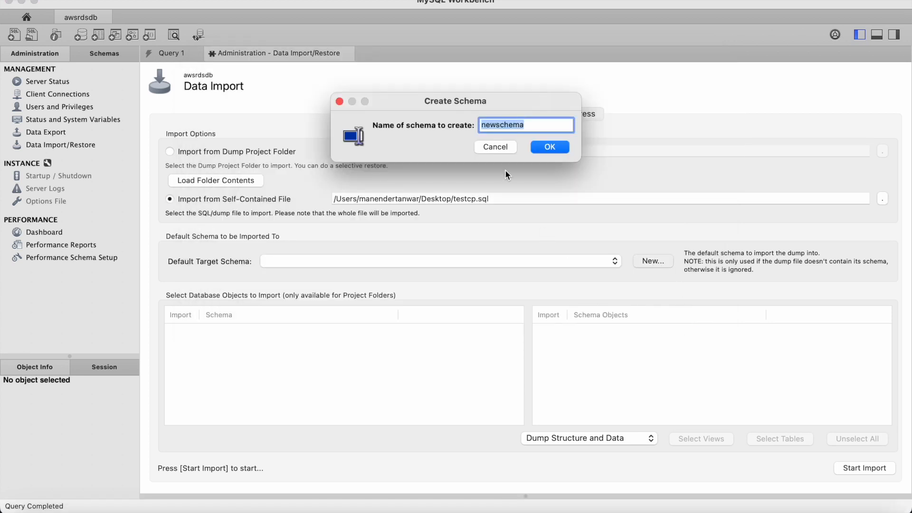
type("testcp")
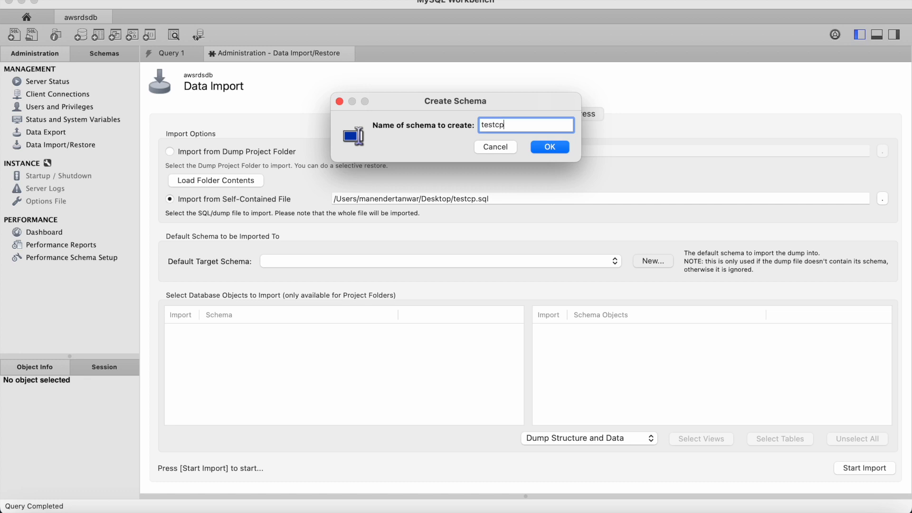
left_click(558, 147)
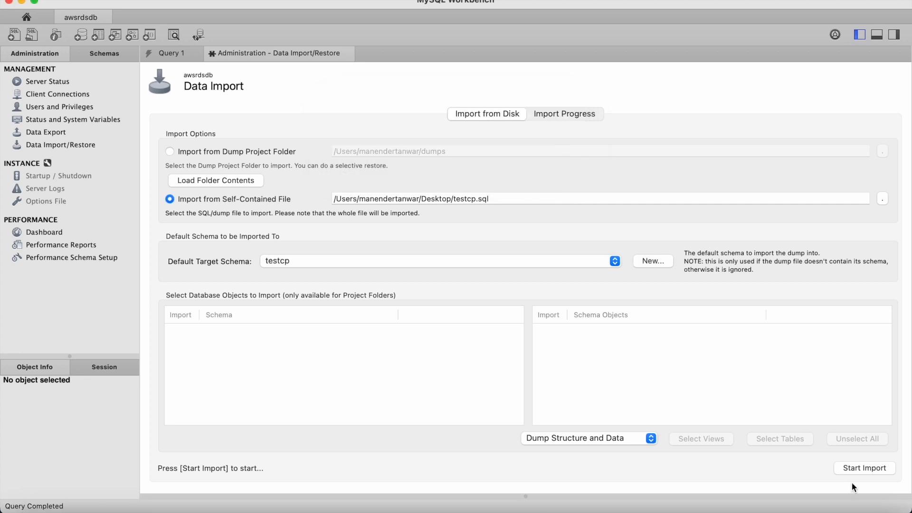
left_click(853, 468)
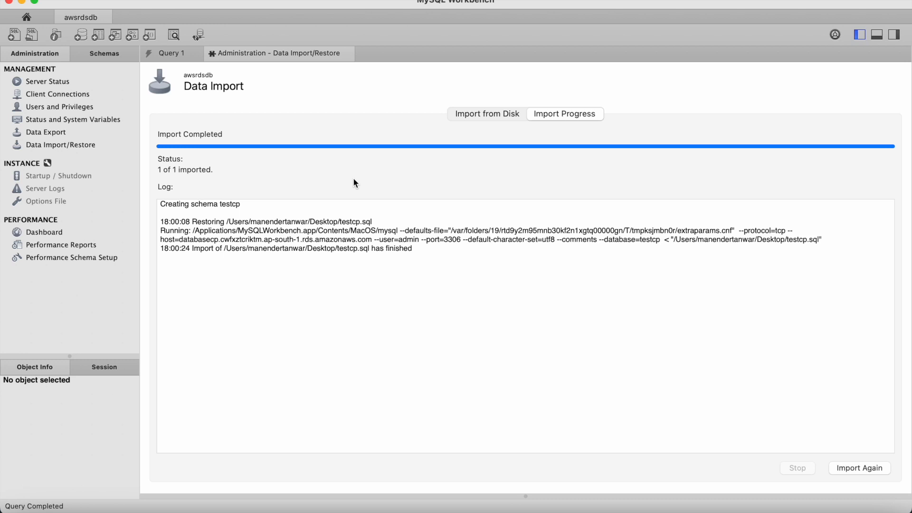
Refresh the Schemas list and expand testcp's Tables to confirm the import, then collapse it
left_click(96, 56)
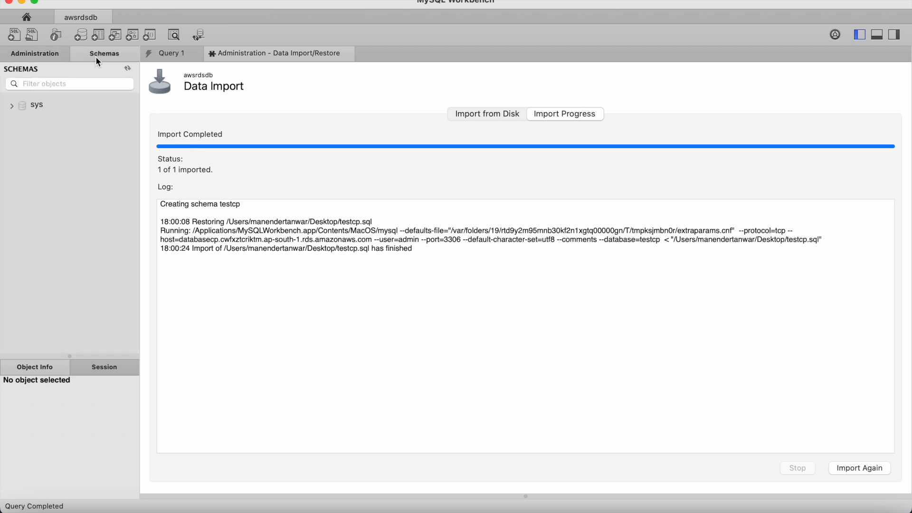
left_click(198, 35)
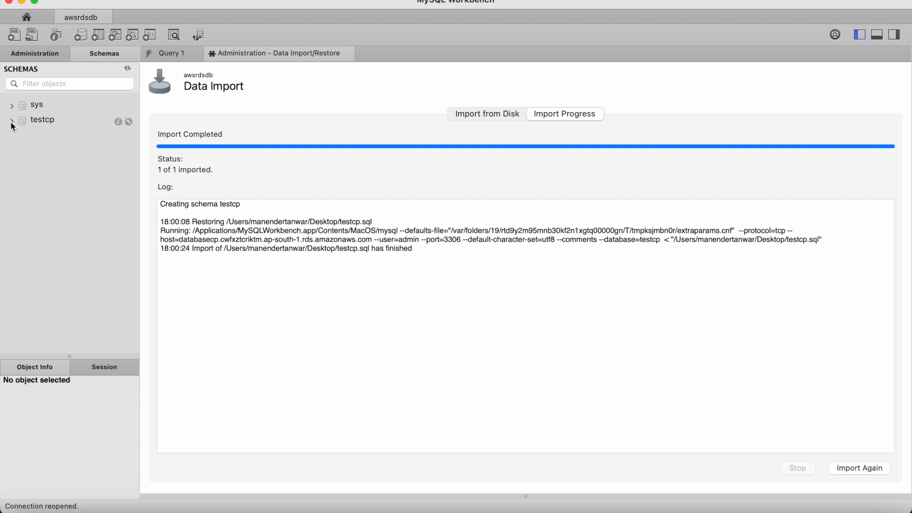
left_click(11, 122)
left_click(23, 135)
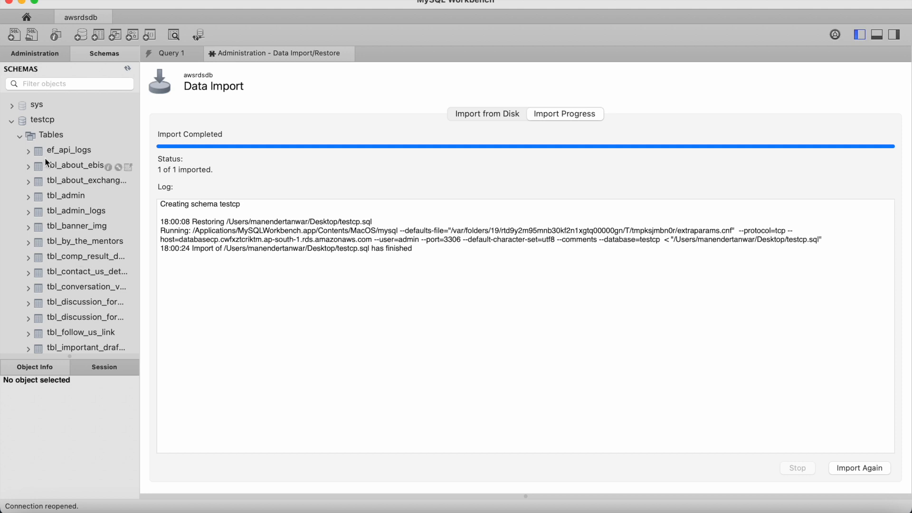
left_click(12, 122)
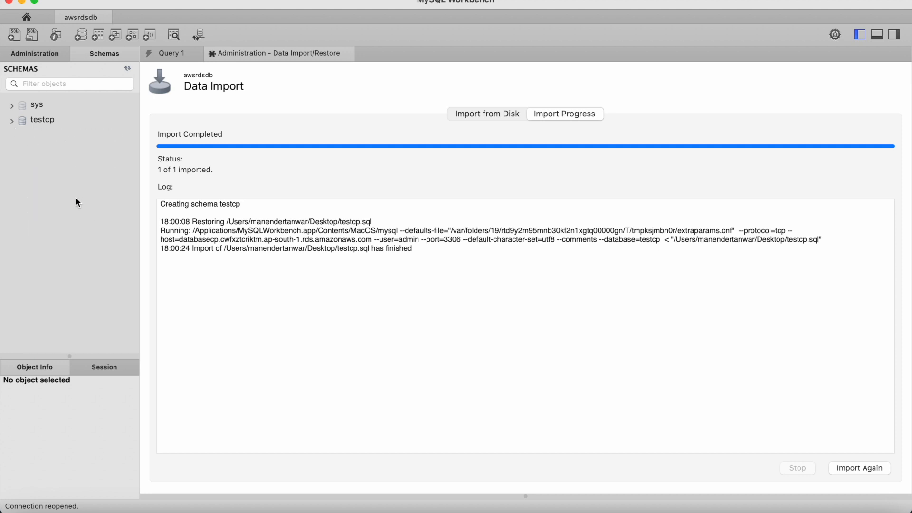